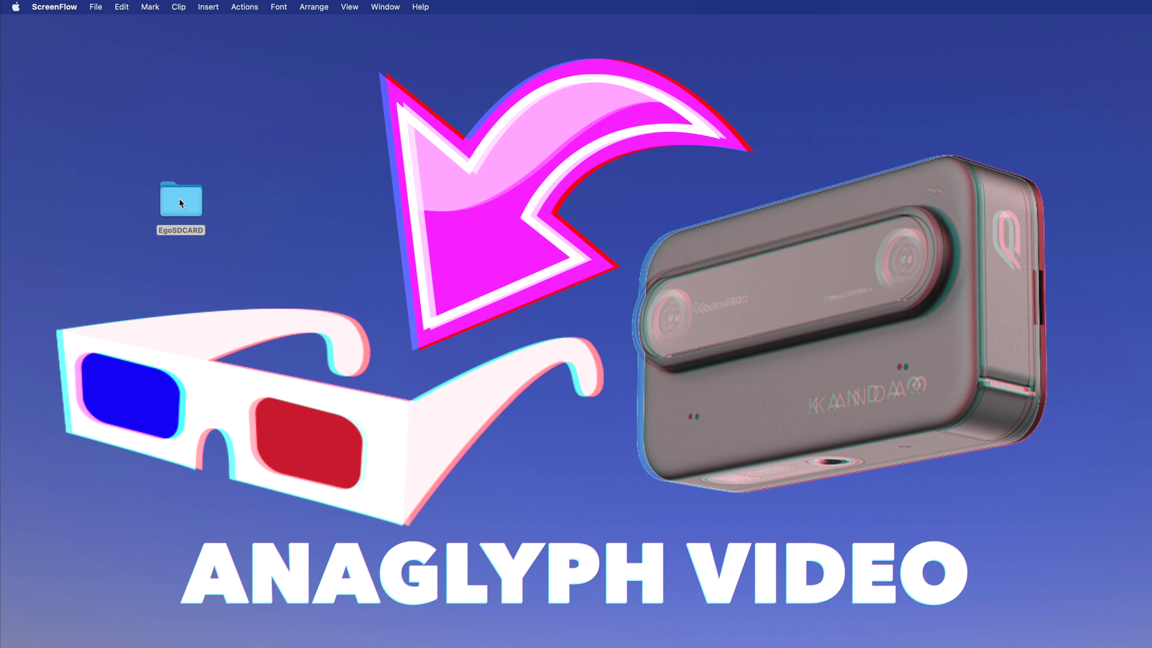
- Open the EgoSDCARD folder and view the video 0021_20220630_064435_01.mp4 in the default player
double_click(180, 203)
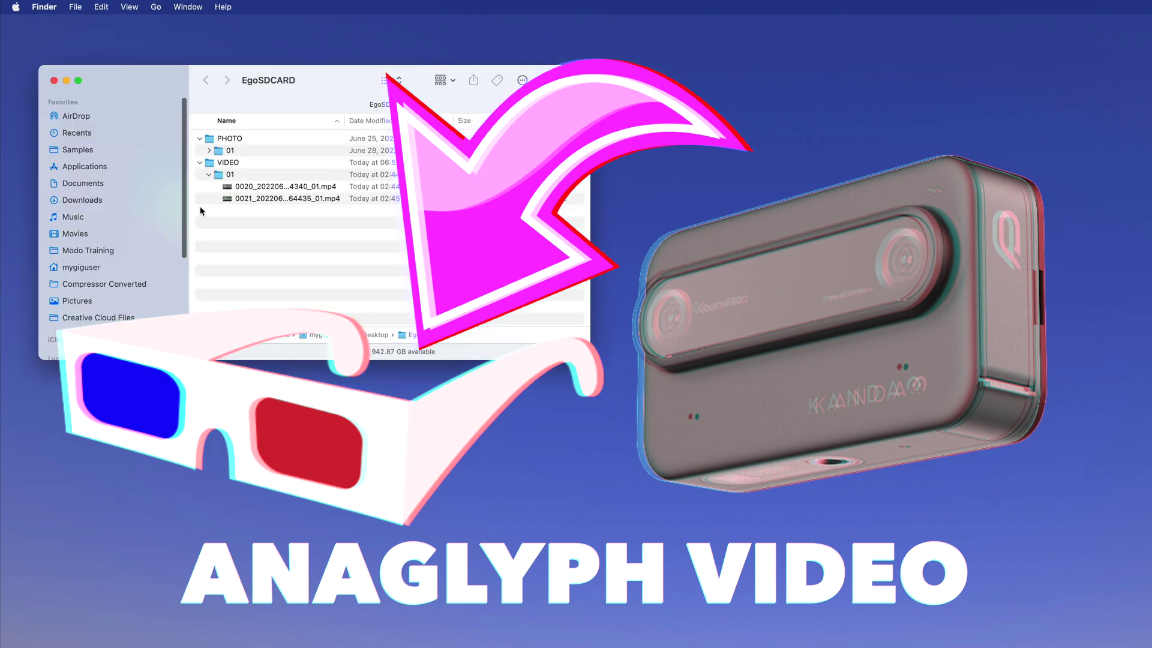
left_click(240, 203)
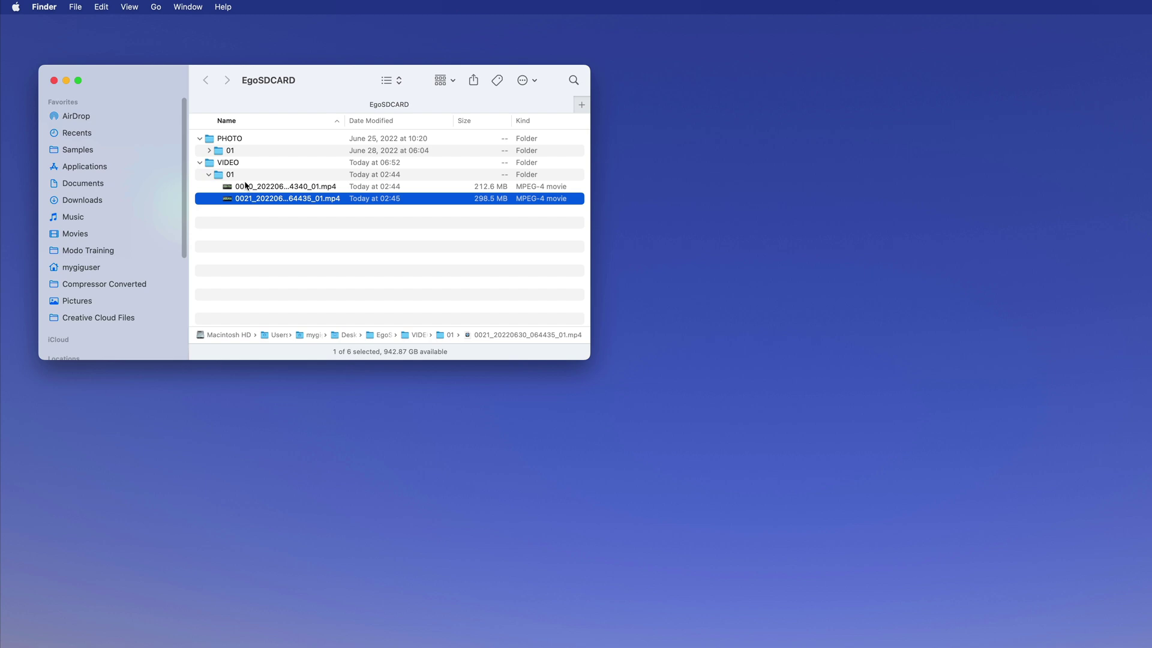
double_click(241, 201)
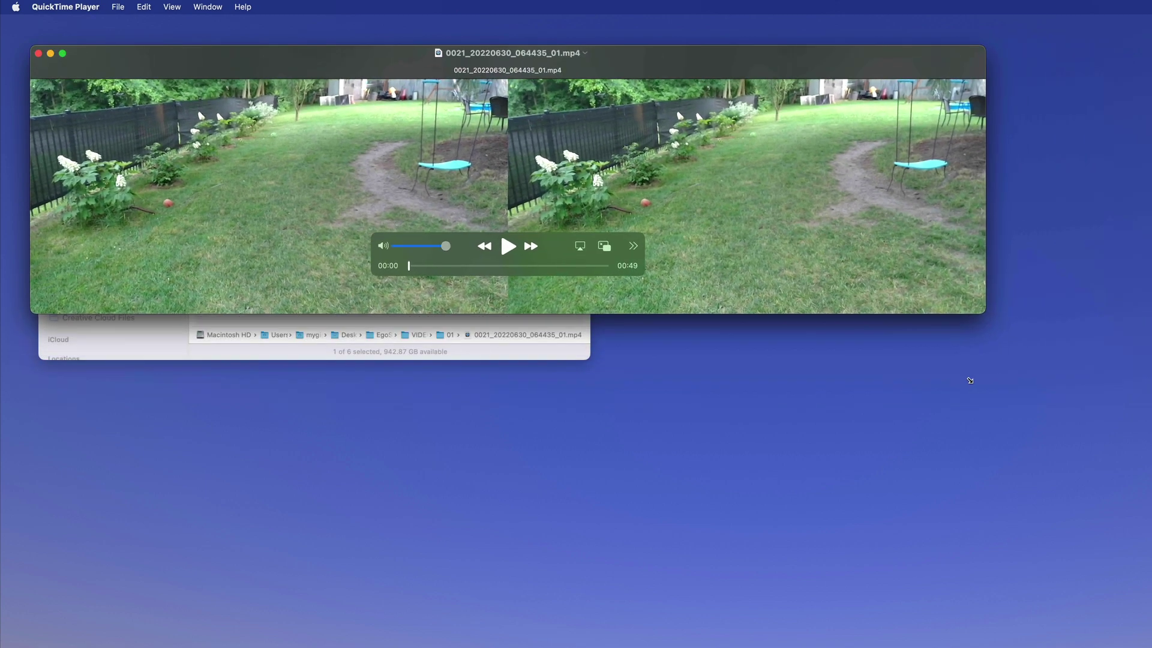
- Shrink and reposition the player window, skim the side-by-side clip to 00:28 to examine both views, and close it
left_click_drag(970, 381, 909, 353)
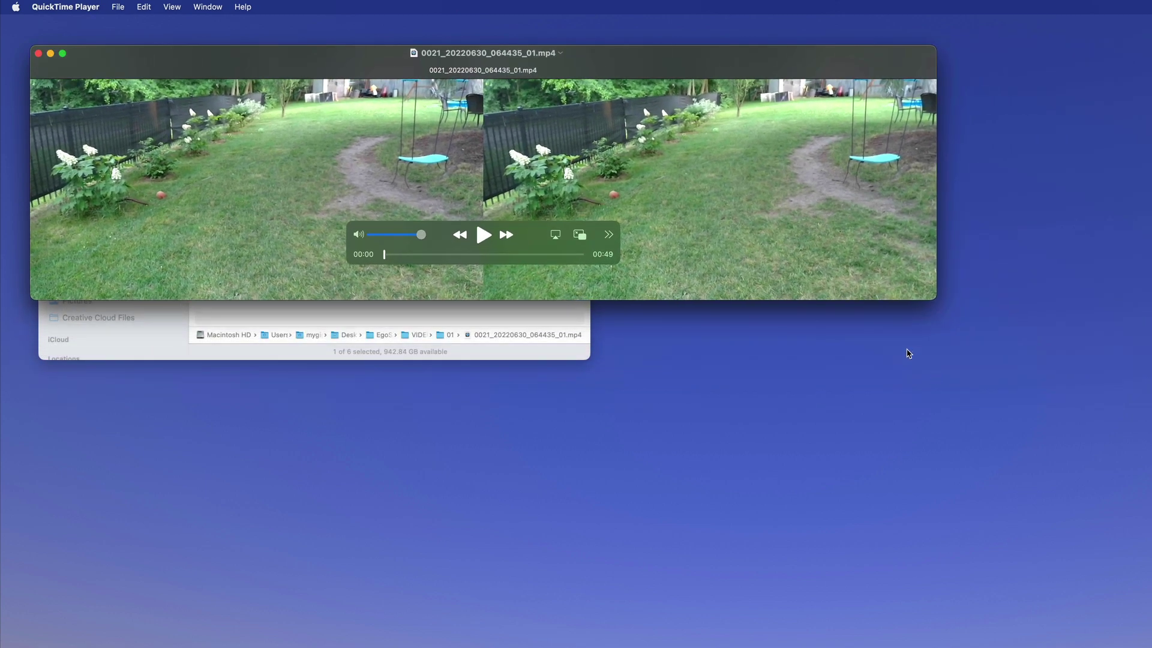
left_click_drag(650, 68, 666, 167)
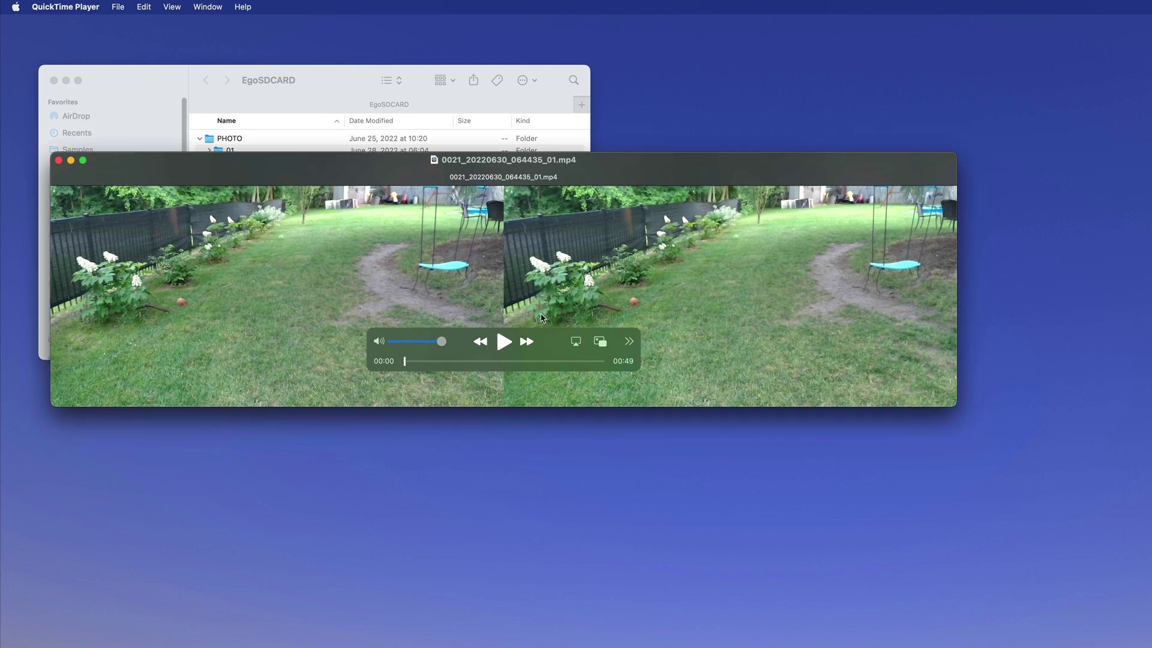
left_click_drag(438, 364, 518, 366)
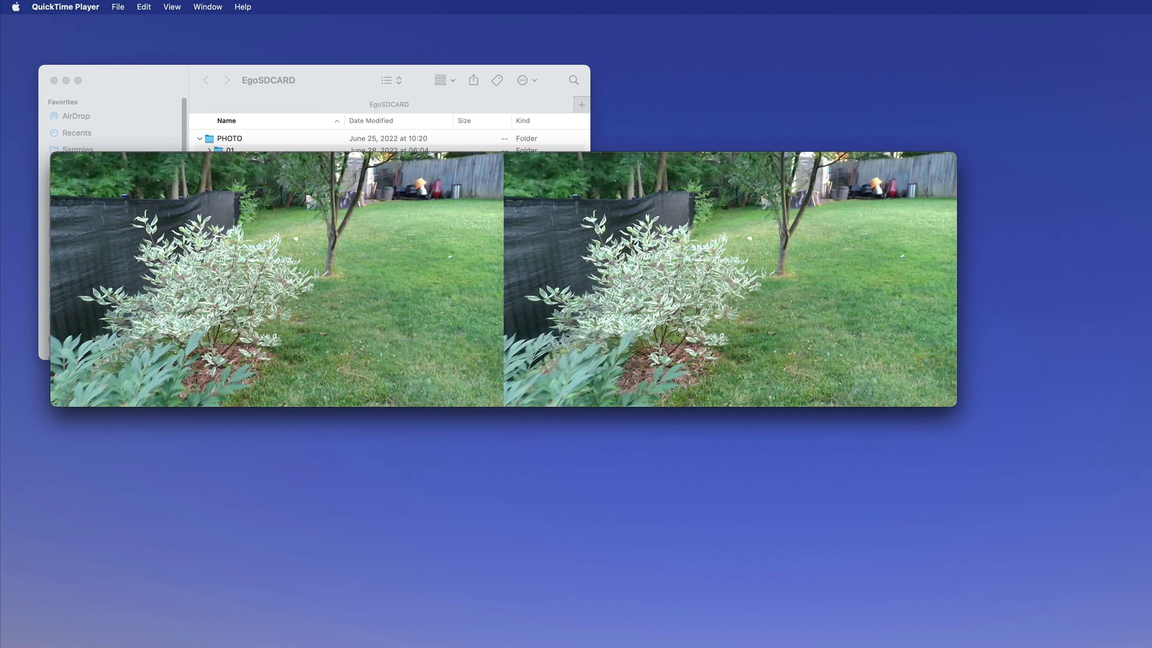
mouse_move(688, 281)
mouse_move(608, 320)
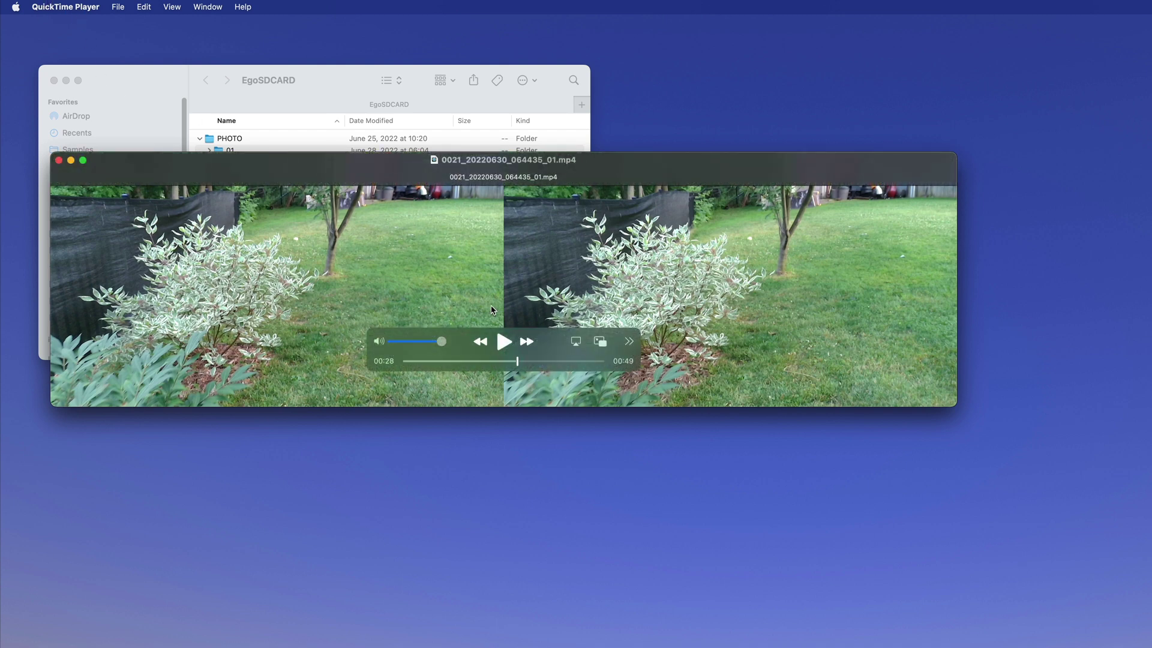
left_click(59, 160)
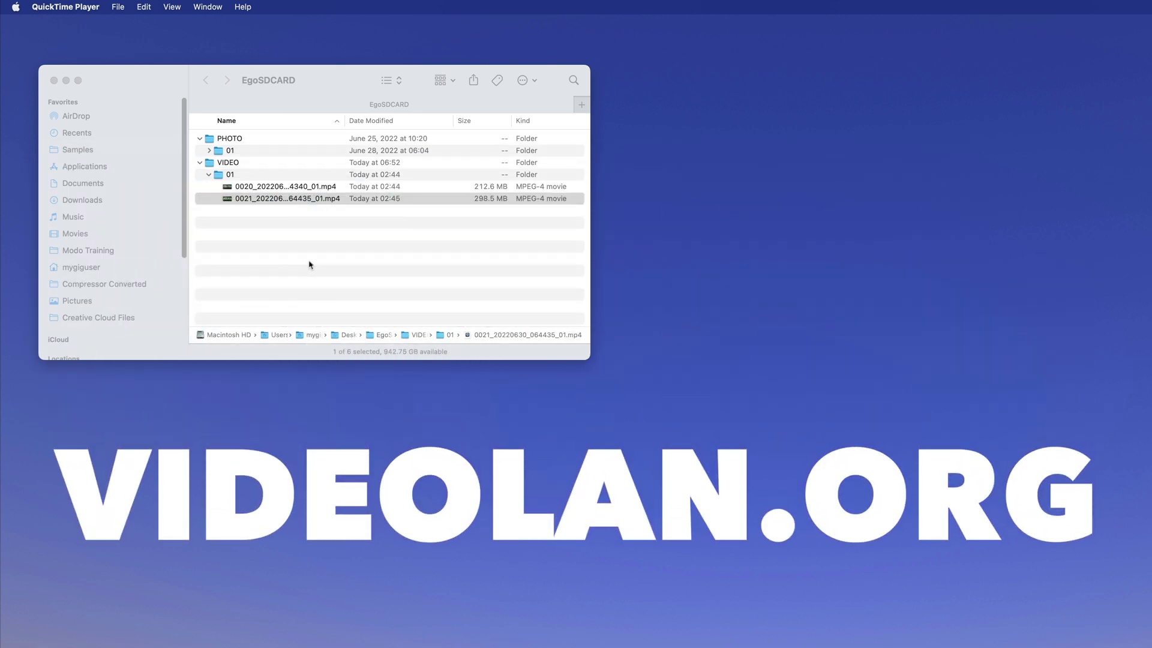
- Open 0021_20220630_064435_01.mp4 with VLC and stop its playback
right_click(236, 202)
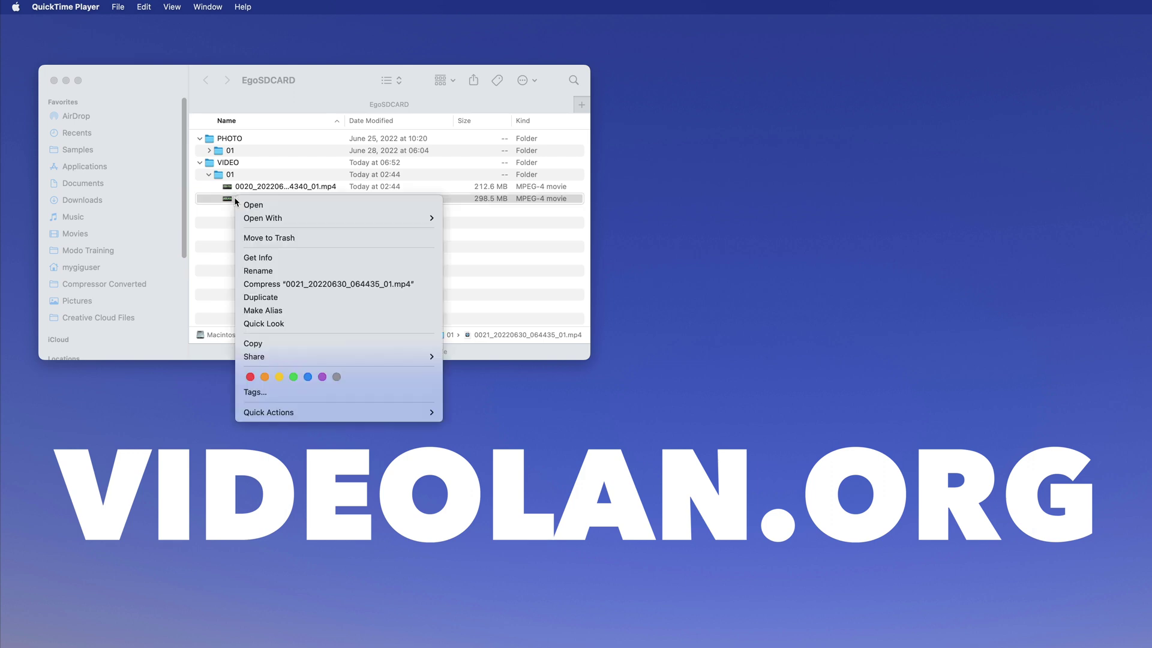
mouse_move(275, 221)
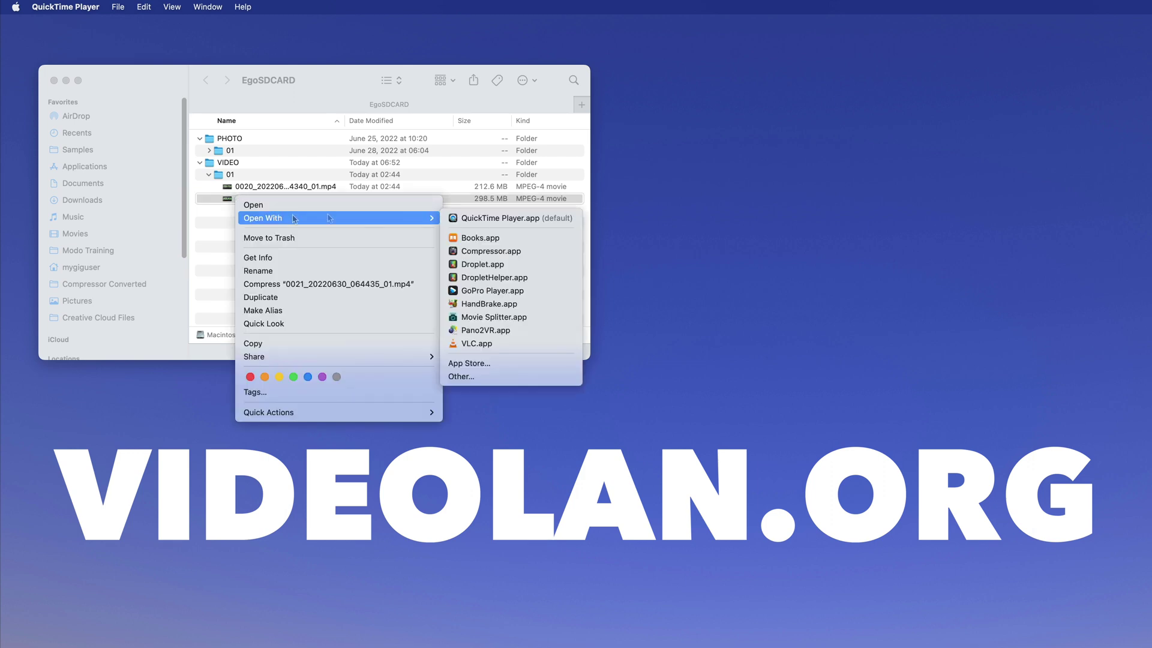
left_click(472, 343)
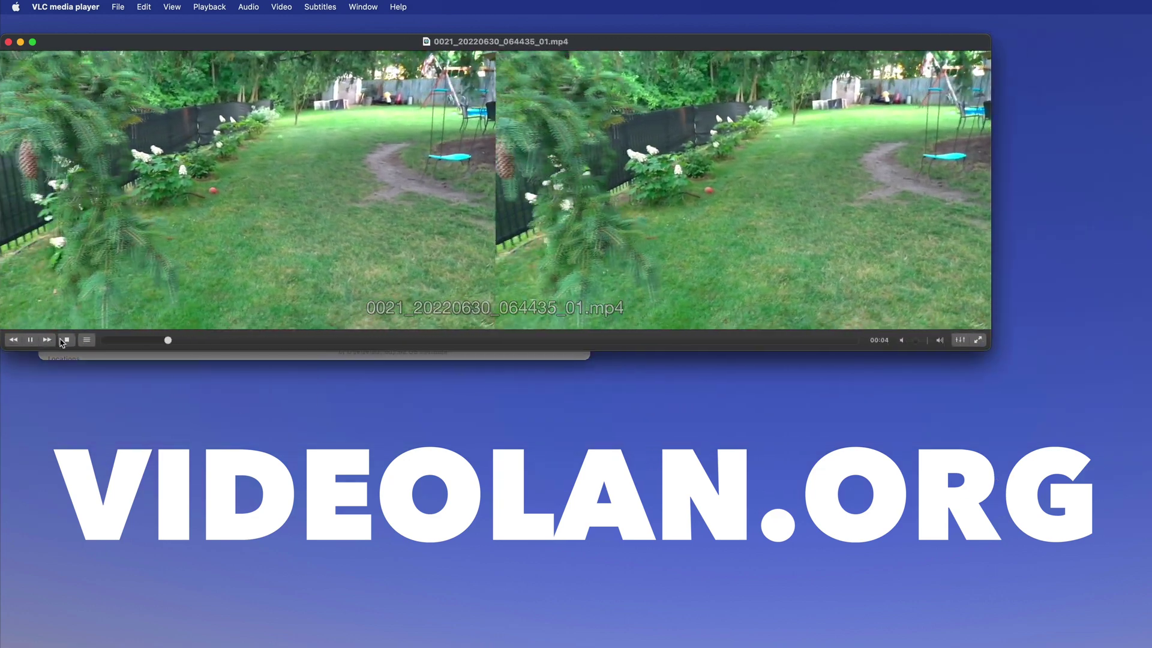
left_click(67, 340)
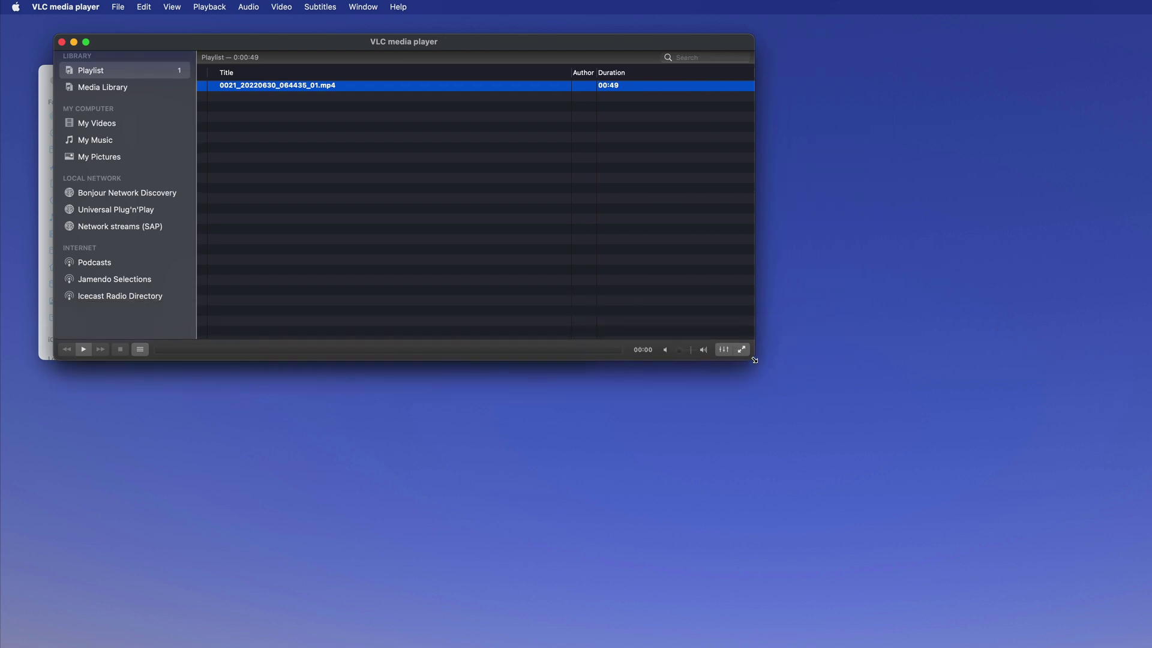
- Move the VLC window clear of the file list, play the 0021 clip and pause it at 00:09
left_click_drag(333, 34, 336, 137)
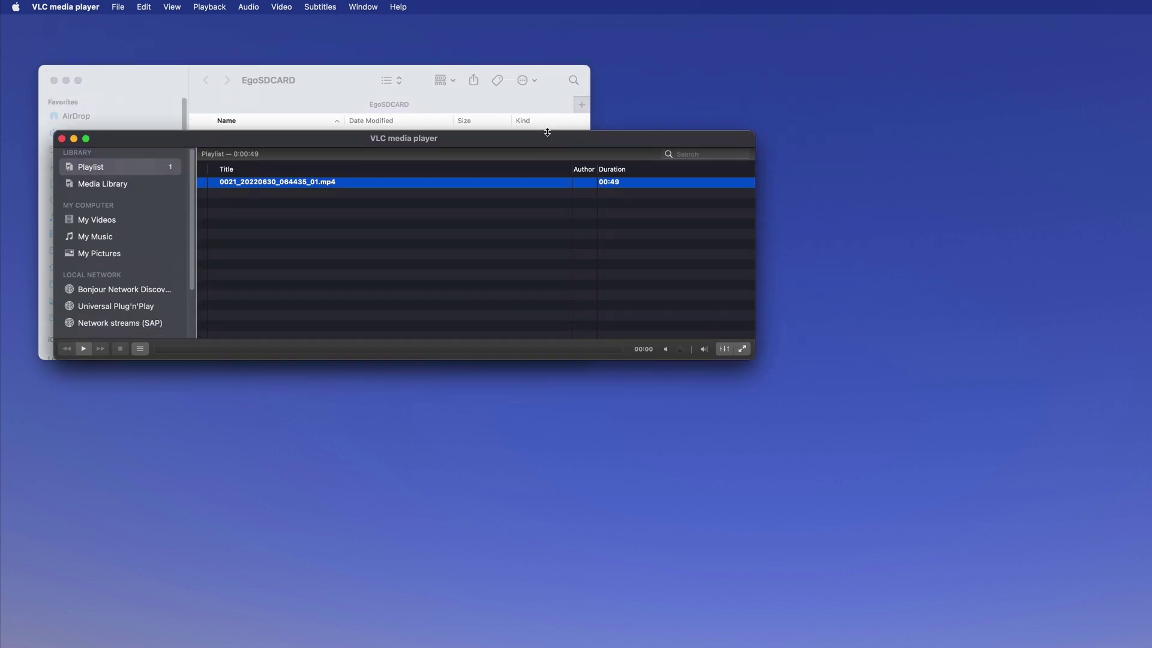
left_click_drag(545, 147, 716, 311)
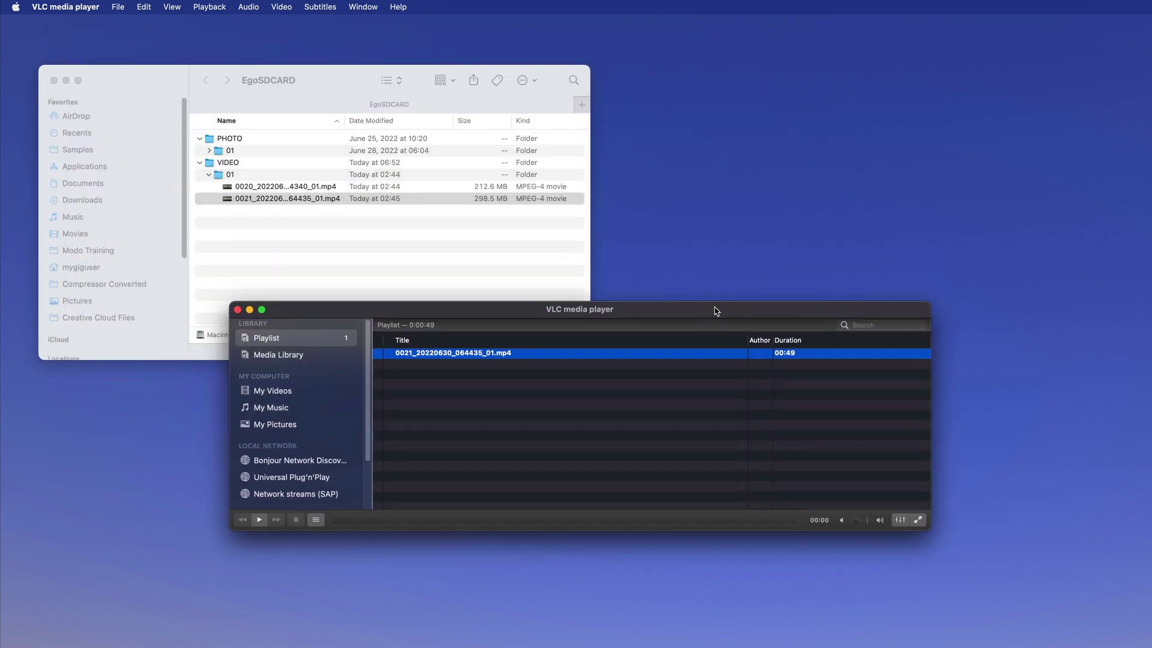
left_click(259, 520)
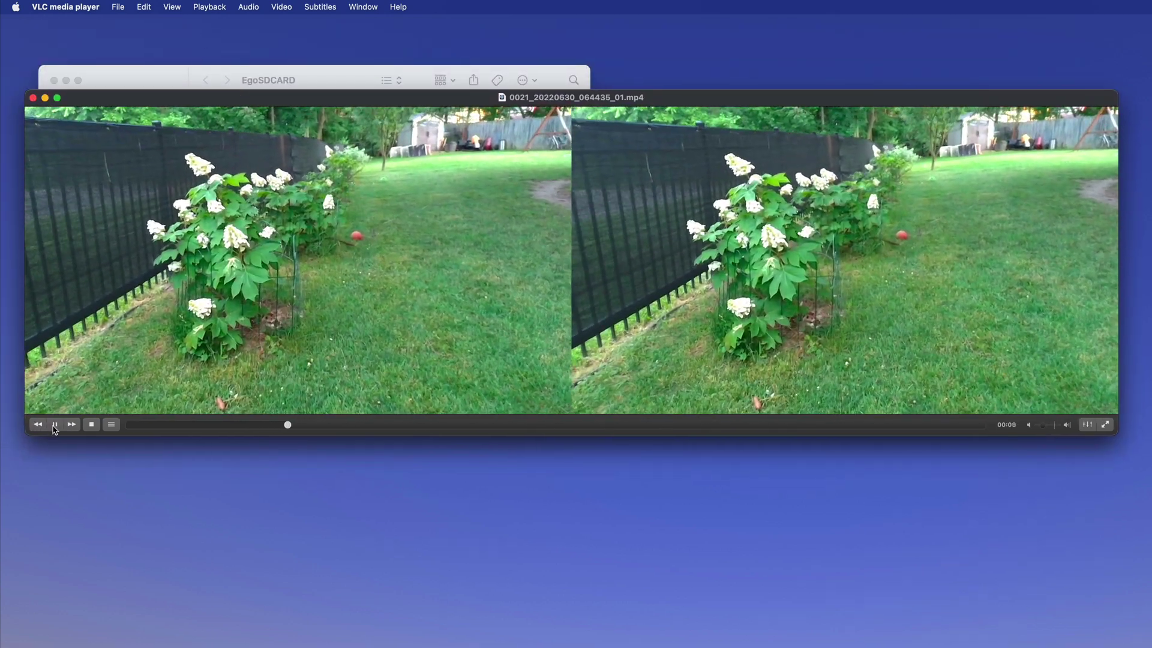
left_click(54, 424)
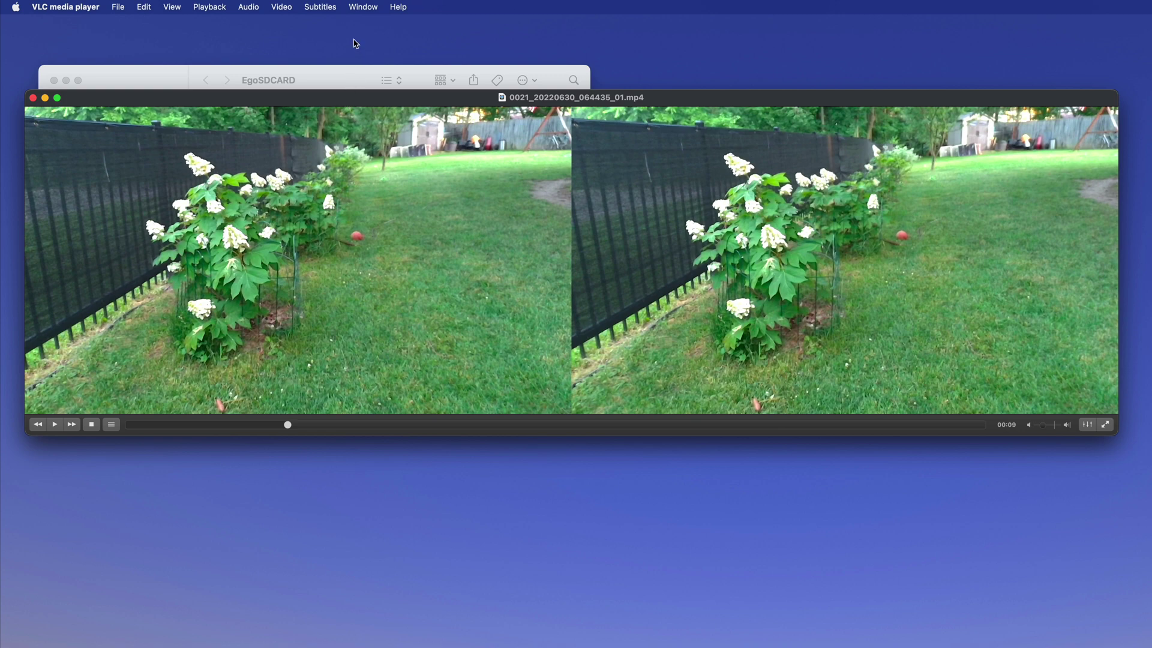
- Enable the Anaglyph video effect for the paused side-by-side clip
left_click(363, 9)
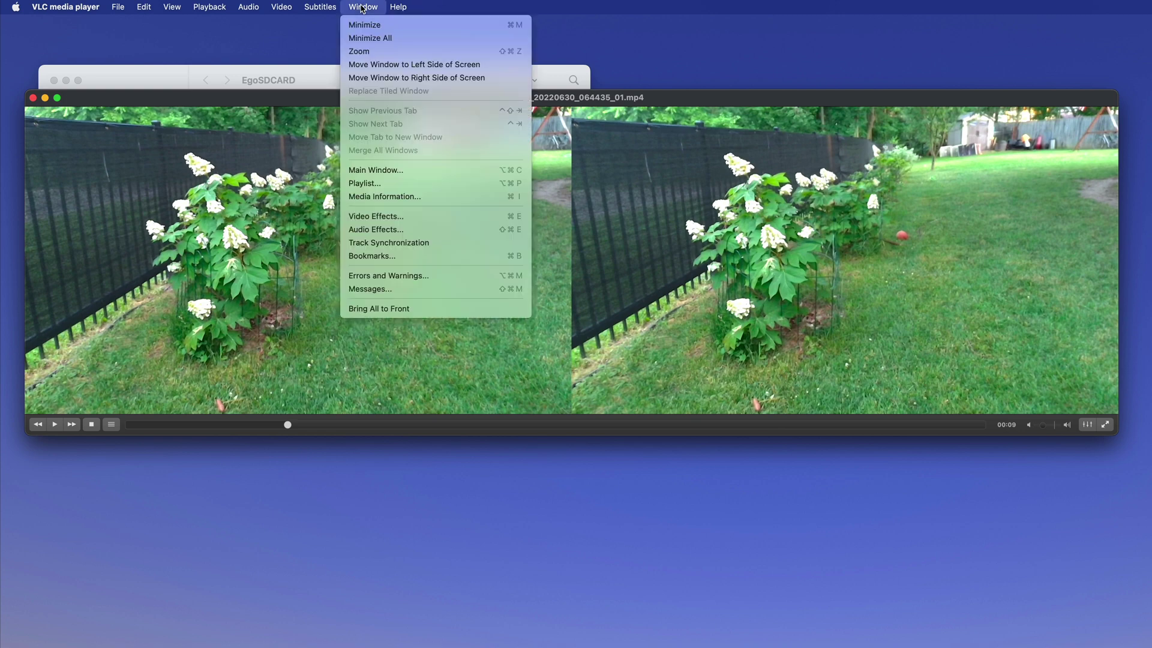
left_click(380, 220)
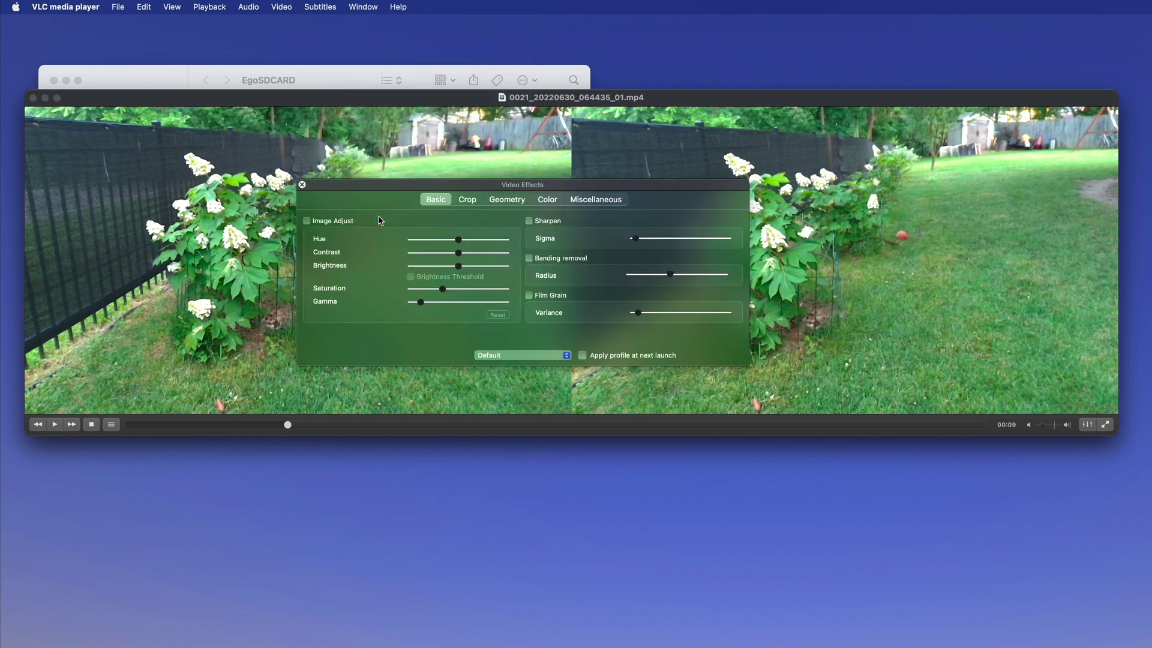
left_click(591, 204)
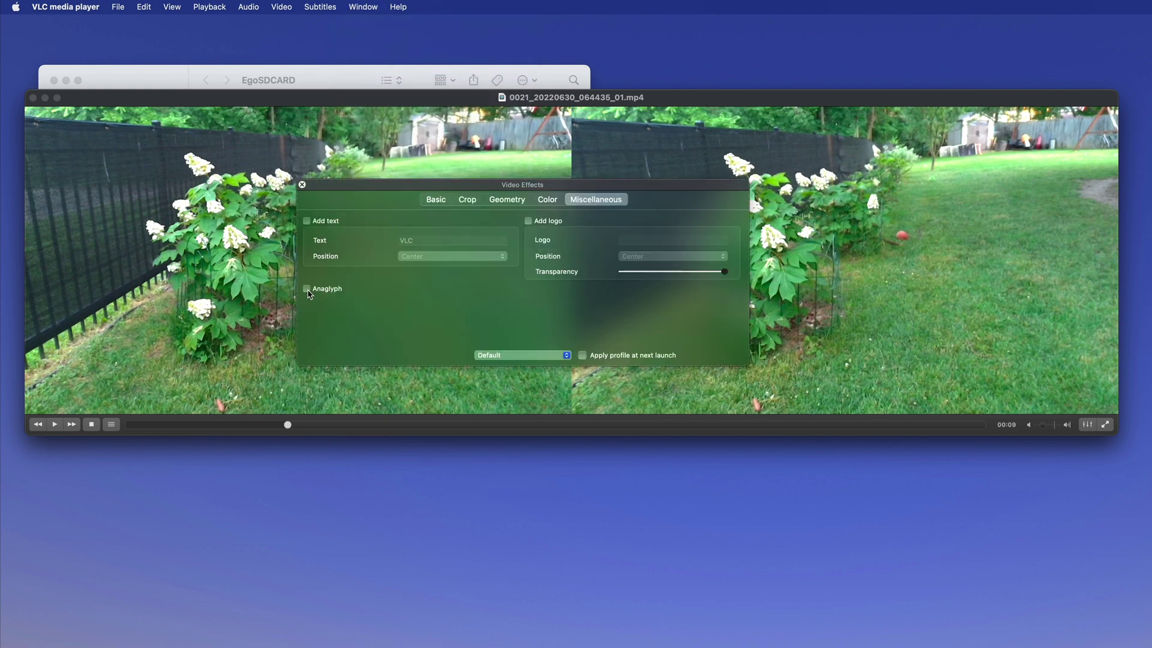
left_click(307, 290)
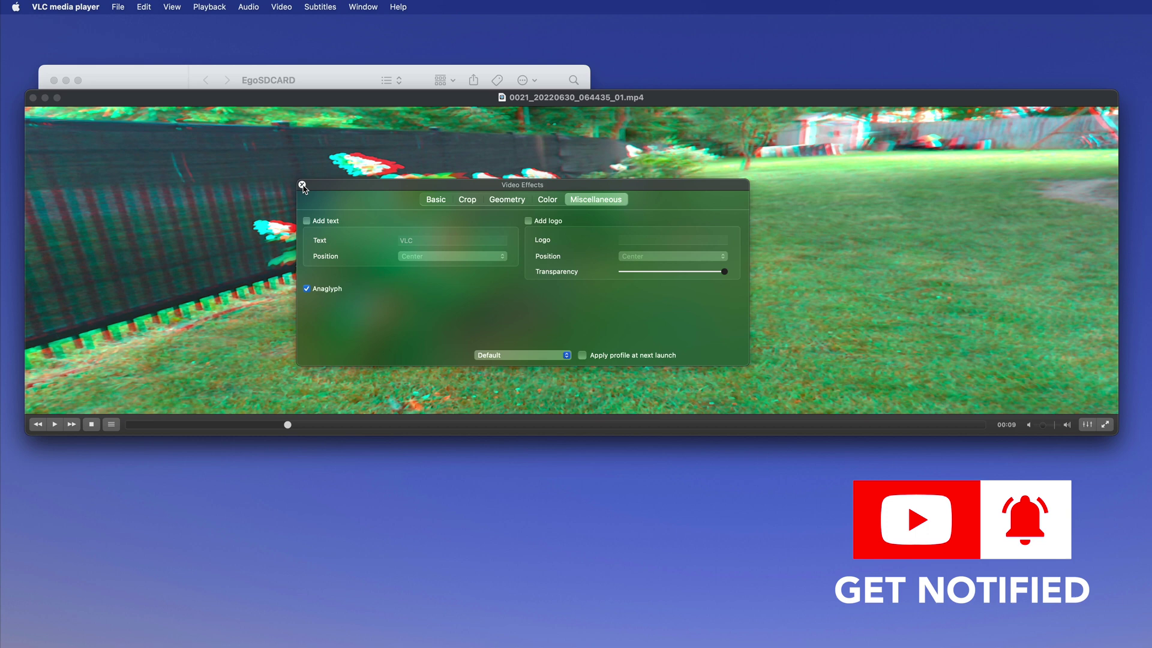
- Keep the Default effects profile, have it applied at next launch, and close the video effects settings
left_click(557, 356)
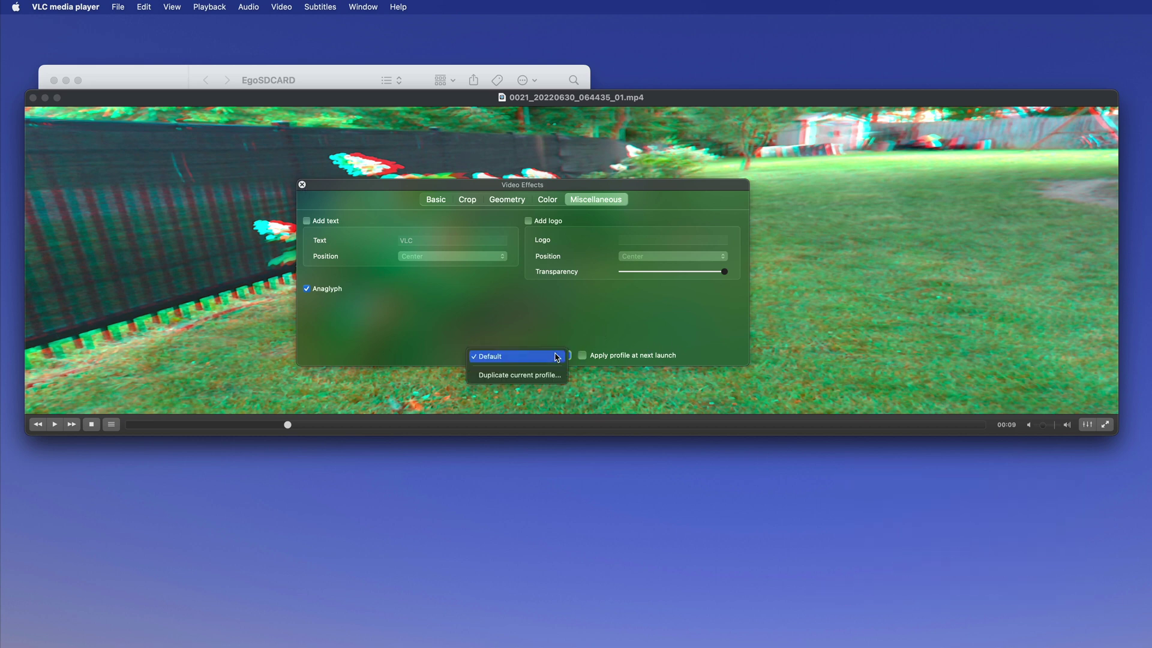
left_click(618, 357)
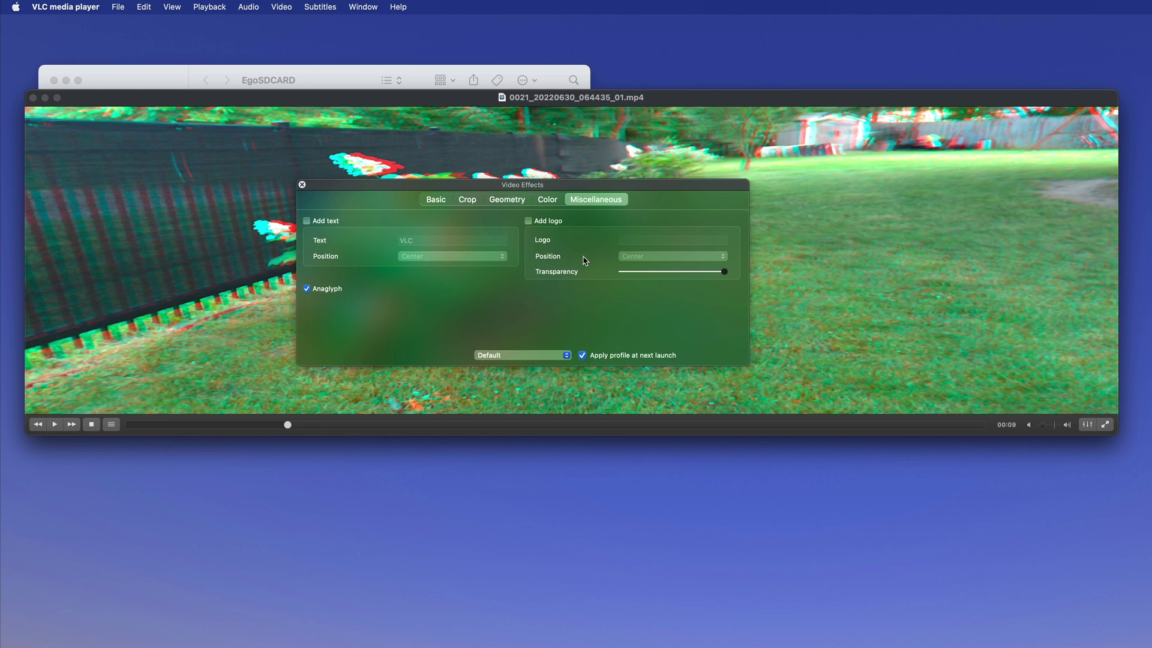
left_click(302, 184)
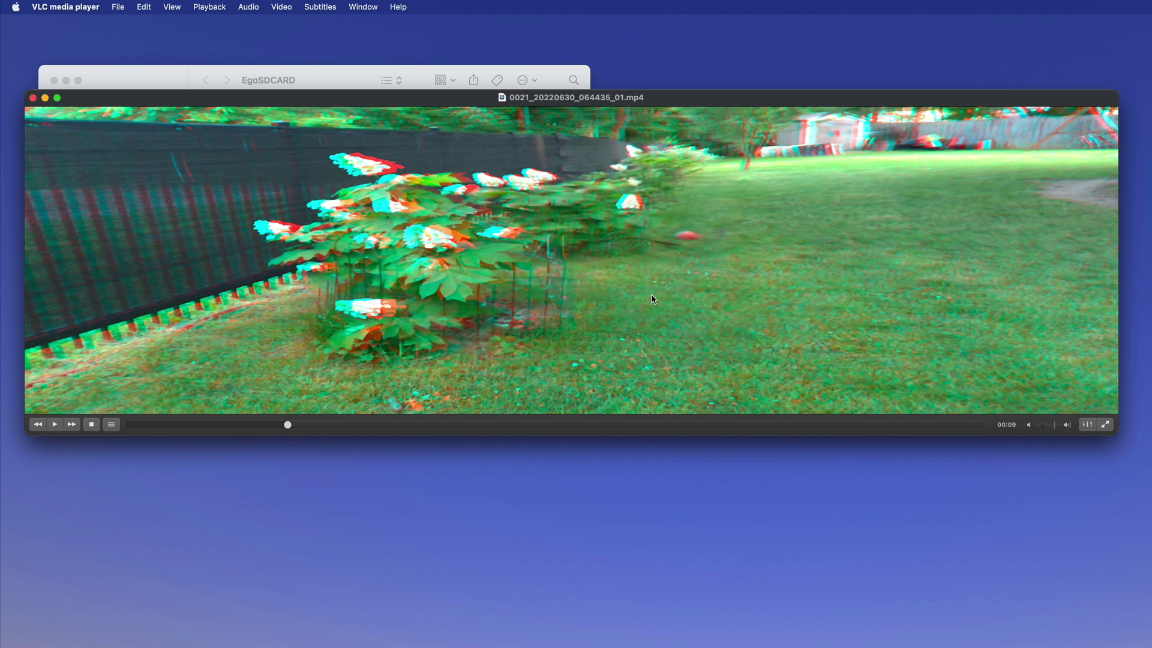
- Set the video's aspect ratio to 16:9
left_click(281, 8)
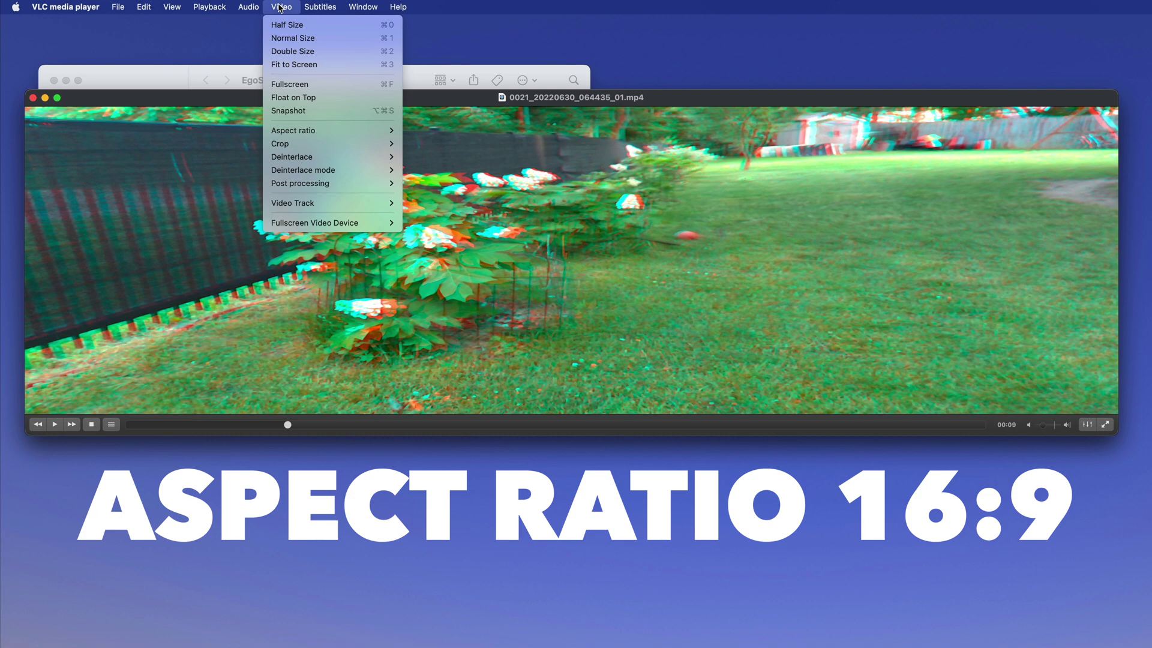
mouse_move(318, 131)
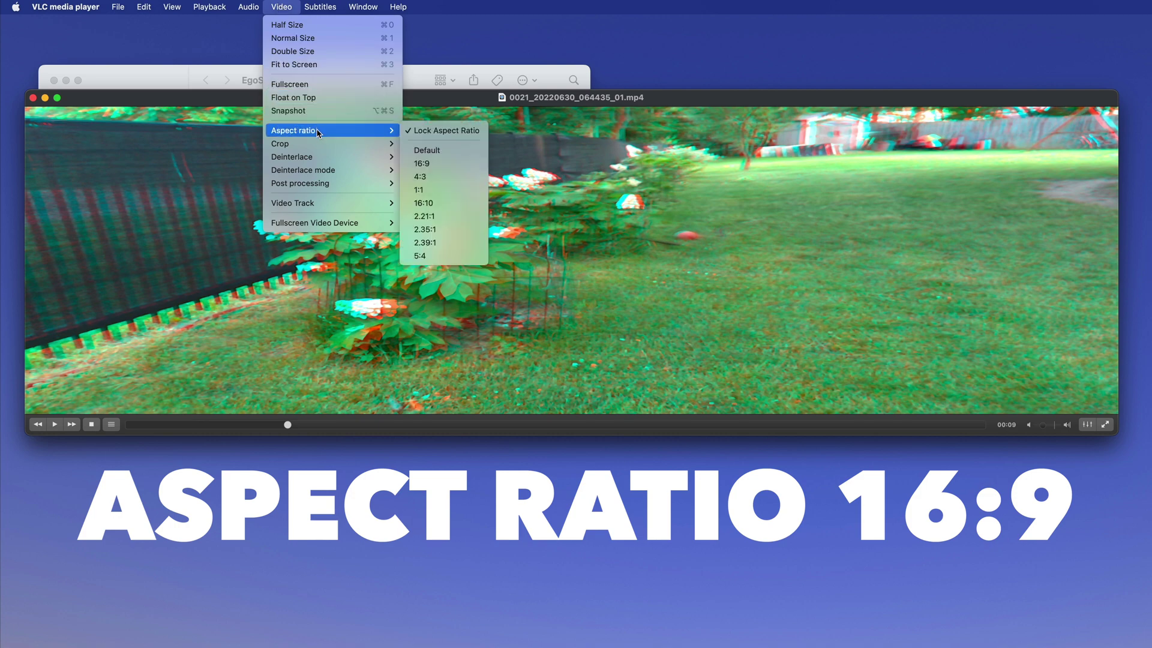
left_click(451, 167)
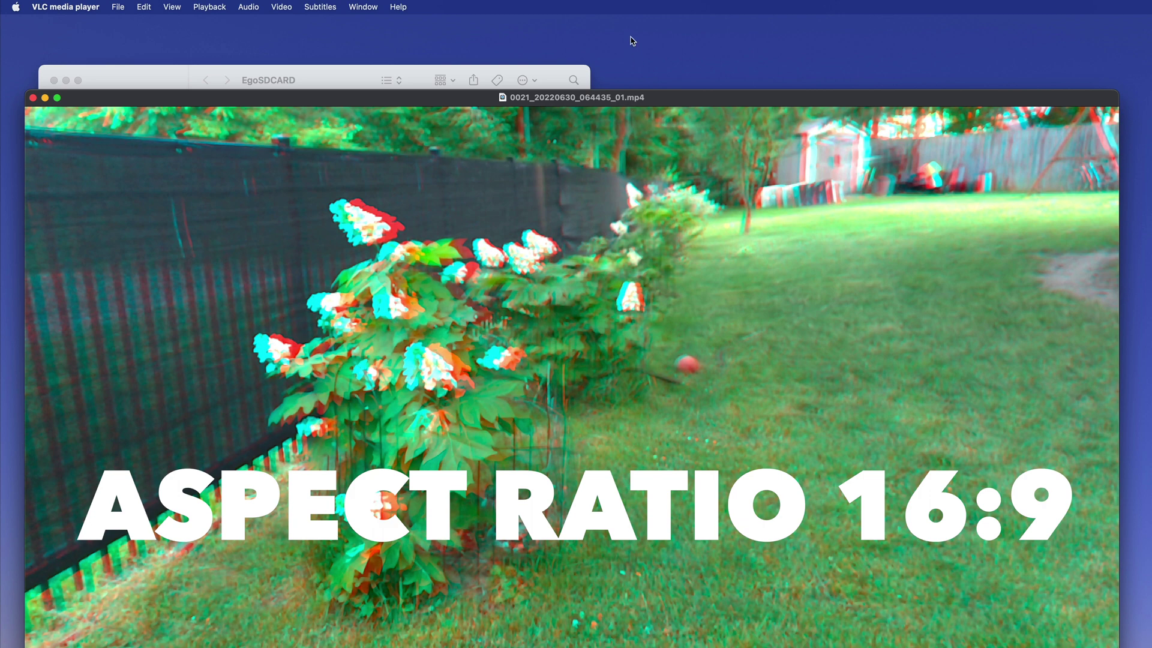
- Shrink and reposition the video window, play the anaglyph clip until about 00:30, and close it
left_click_drag(672, 99, 666, 30)
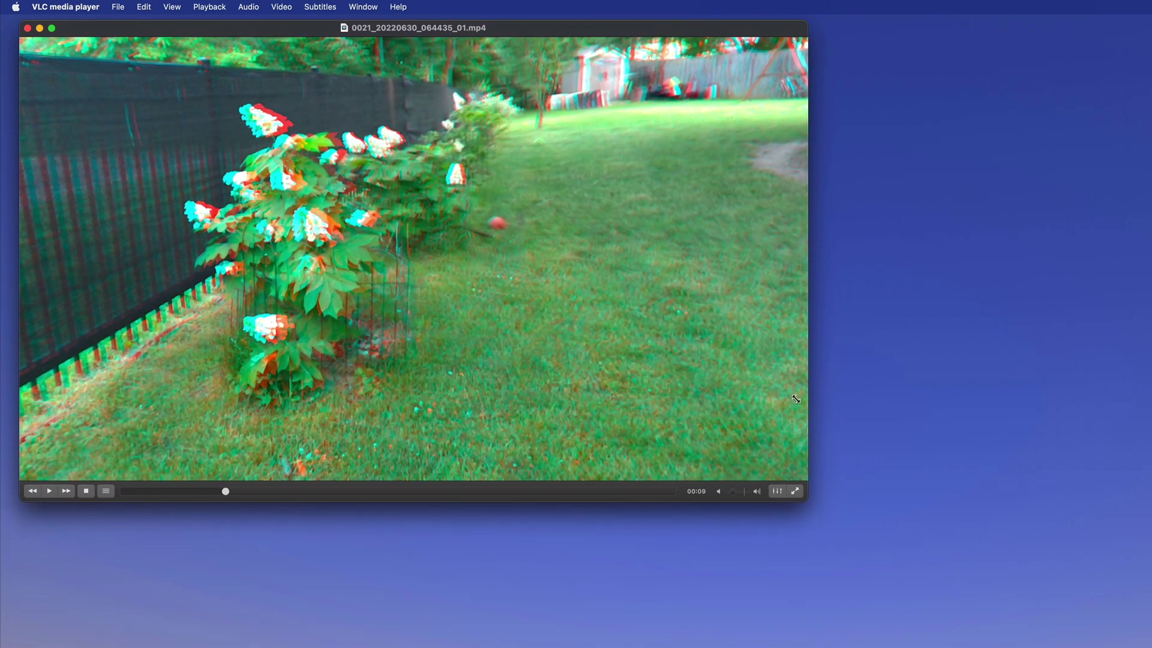
left_click_drag(563, 31, 691, 70)
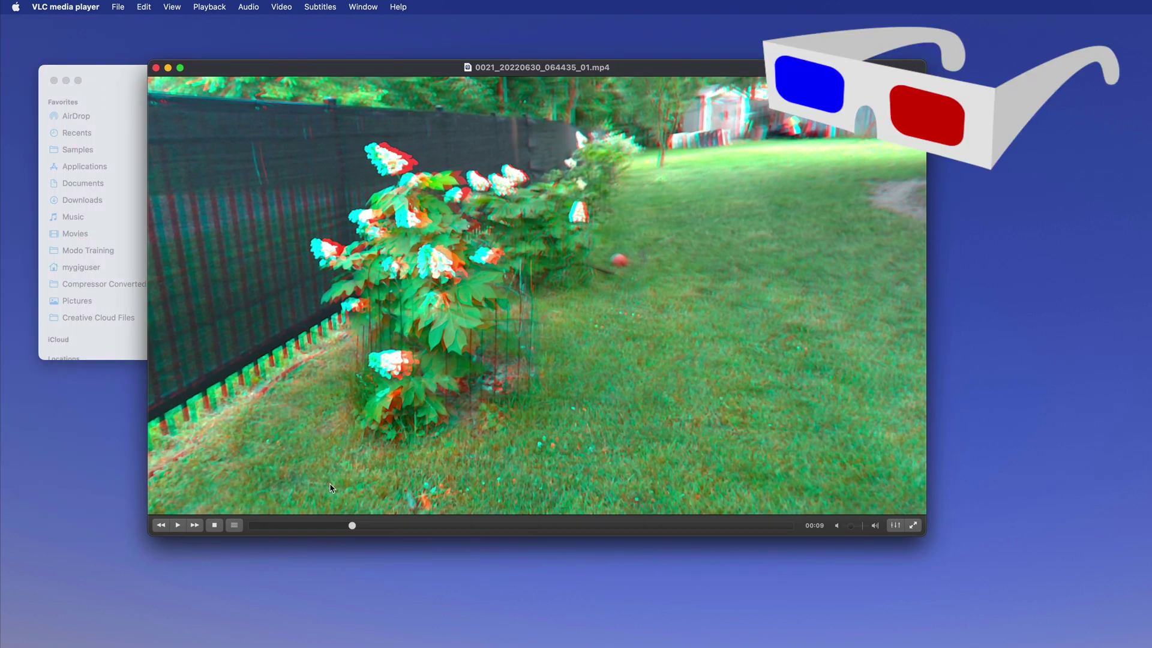
left_click(179, 526)
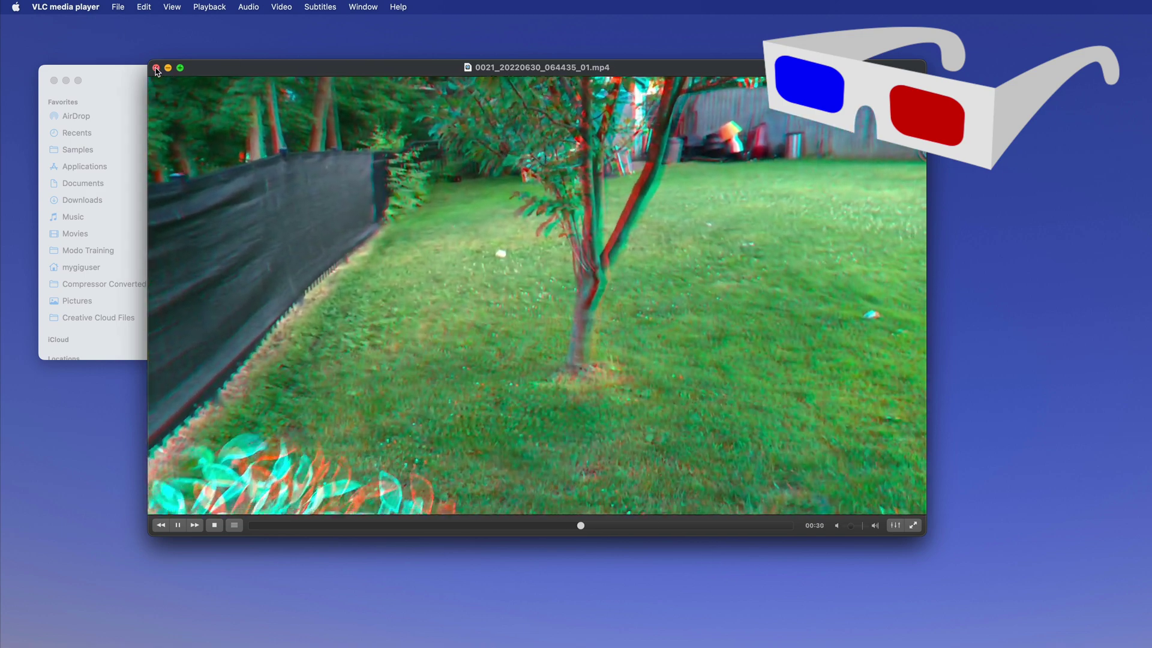
left_click(155, 68)
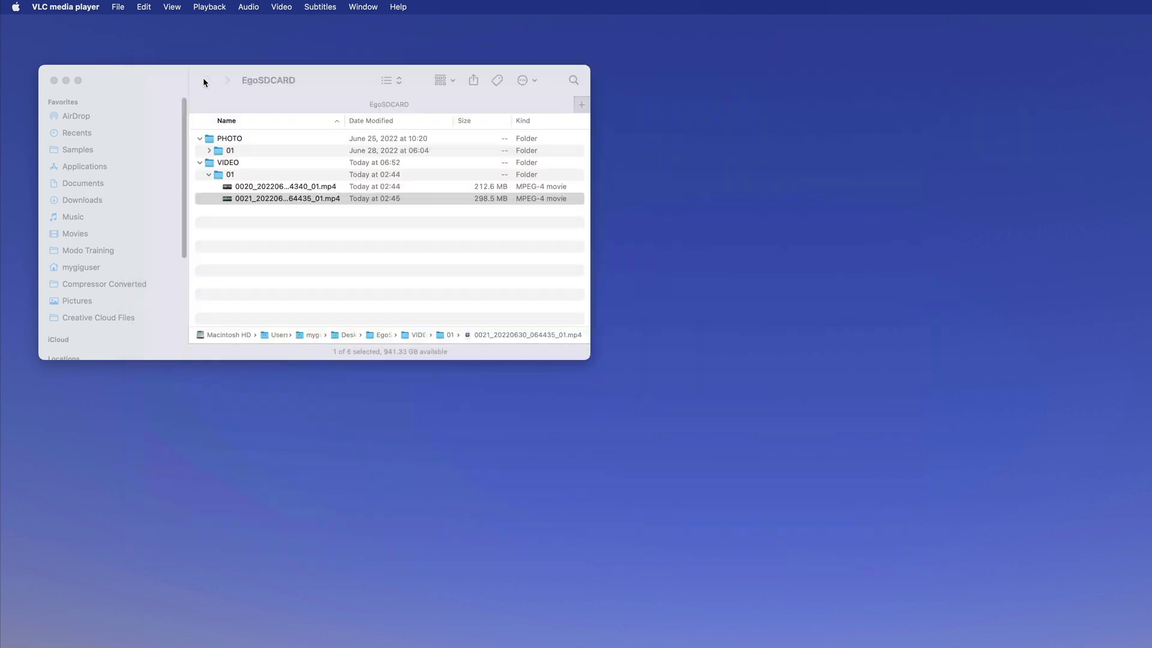
- Open 0020_20220630_064340_01.mp4 with VLC and move its playback window away from the screen edge
left_click(262, 188)
left_click(262, 187)
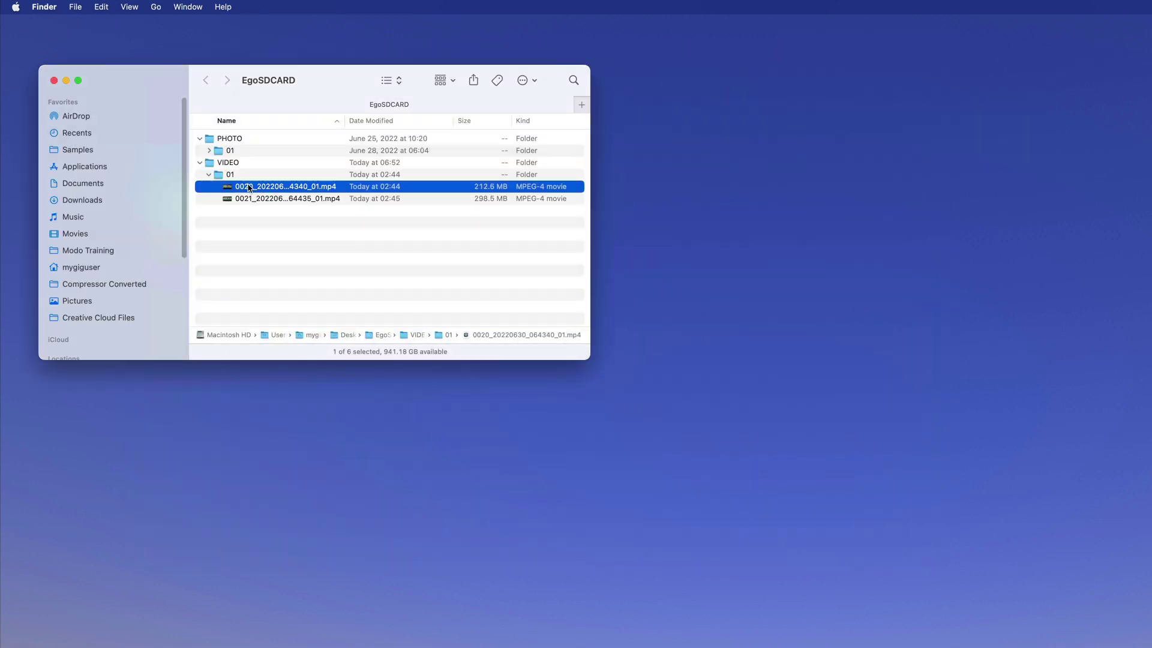
right_click(249, 186)
mouse_move(294, 206)
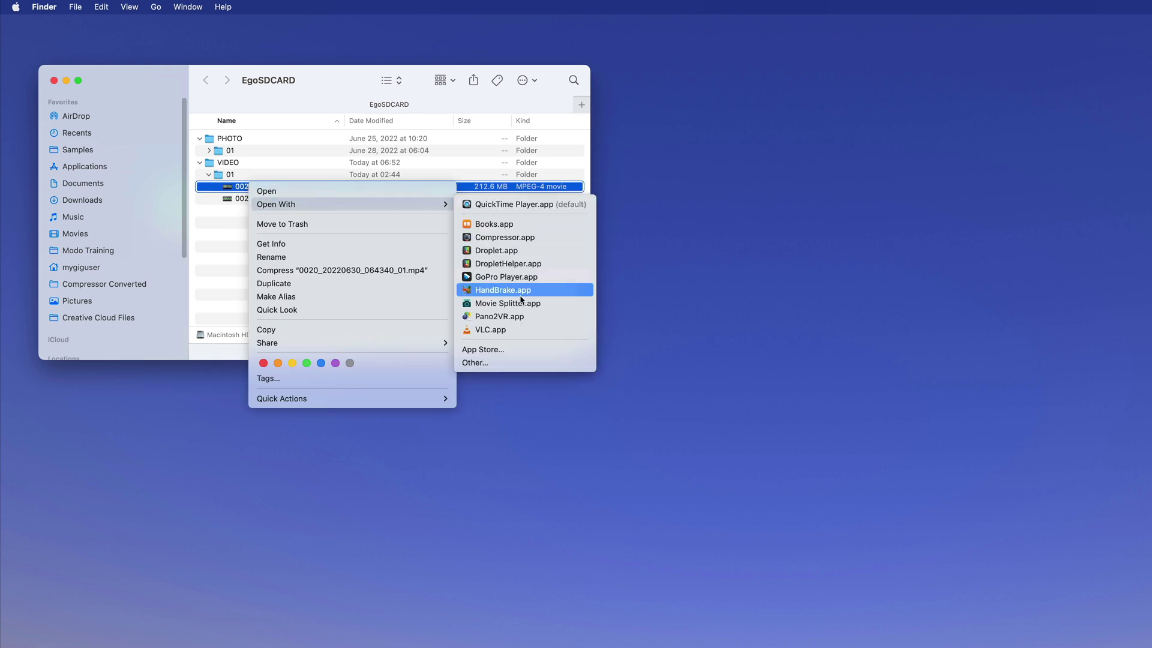
left_click(484, 331)
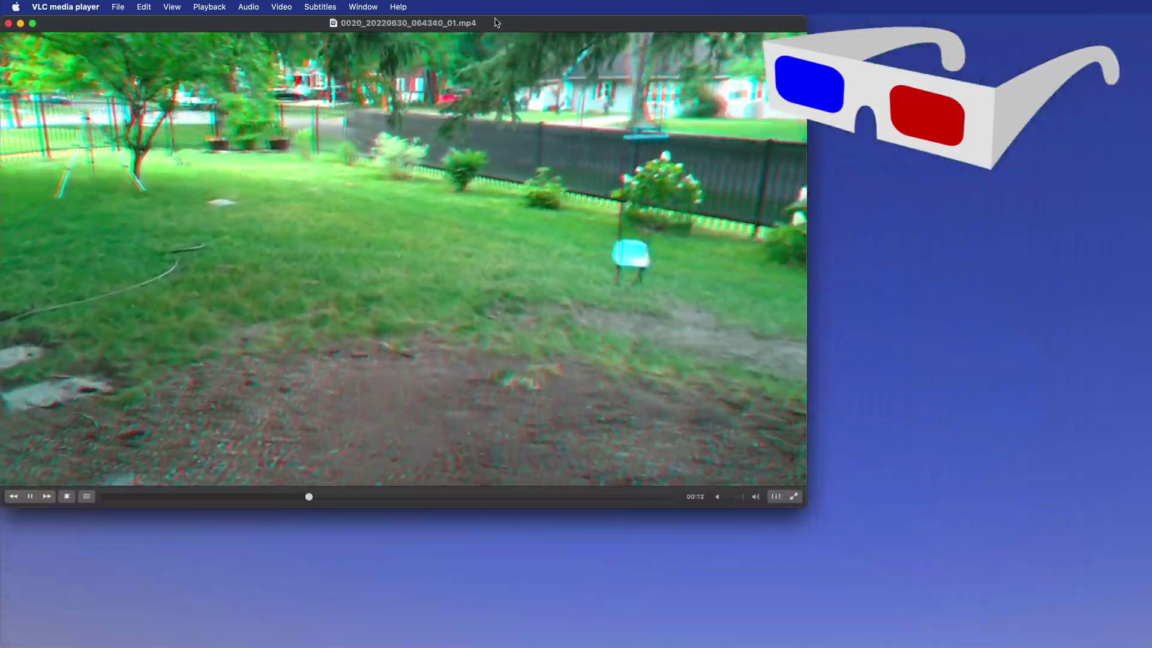
left_click_drag(505, 29, 602, 58)
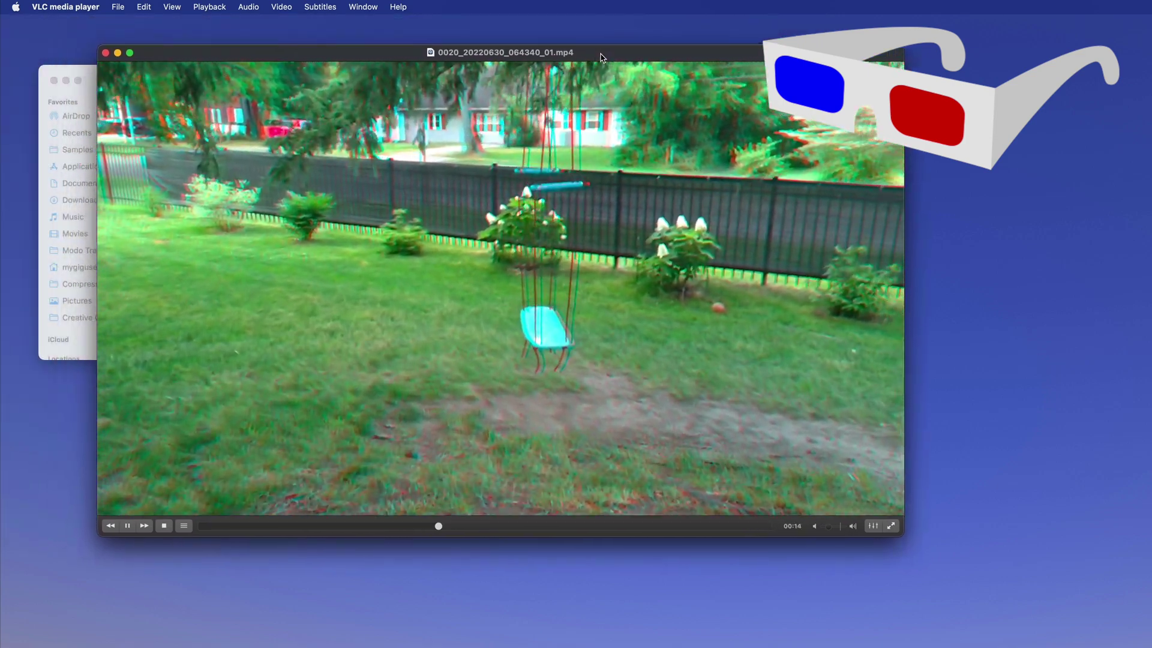